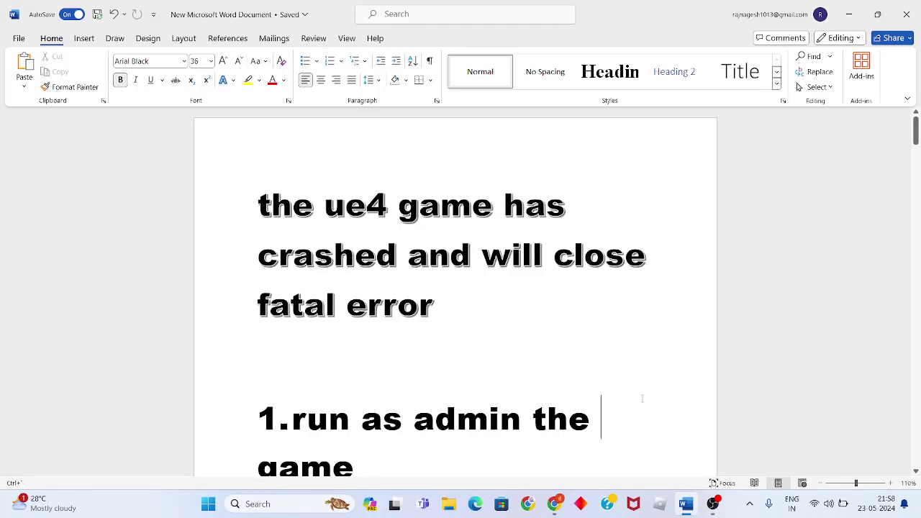
Scroll the notes down to fix 1, running the game as admin, and minimize Word to show the desktop
key("Escape")
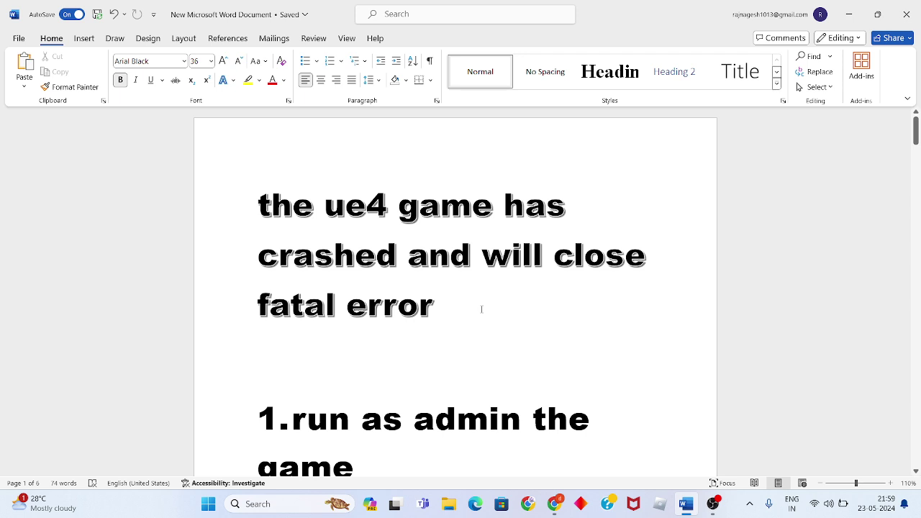
scroll(481, 309, "down", 2)
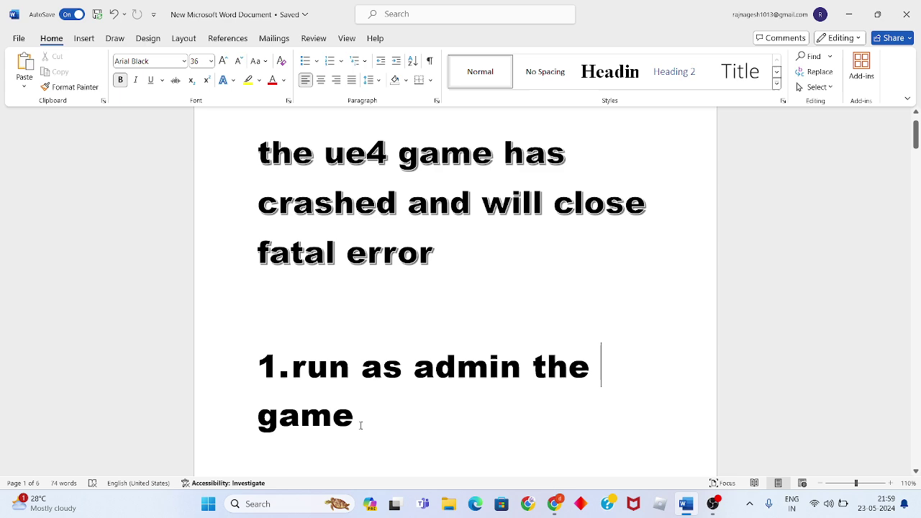
left_click(850, 14)
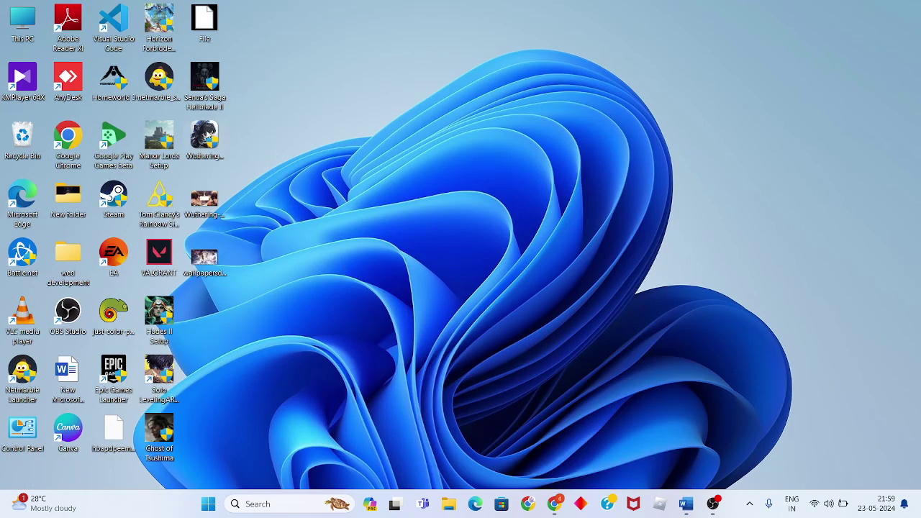
Set the WutheringWaves-overseas-setup-1.5.2.0 file to always run as administrator in its Compatibility properties
right_click(207, 132)
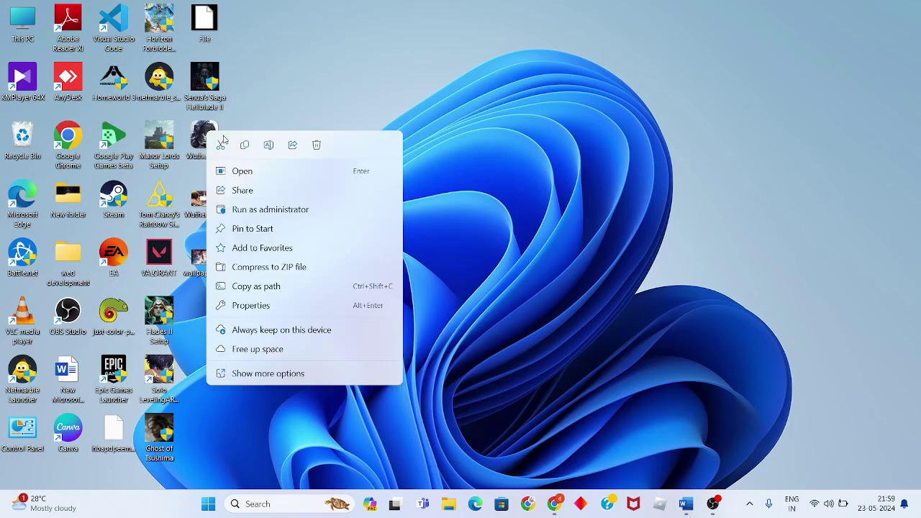
left_click(266, 305)
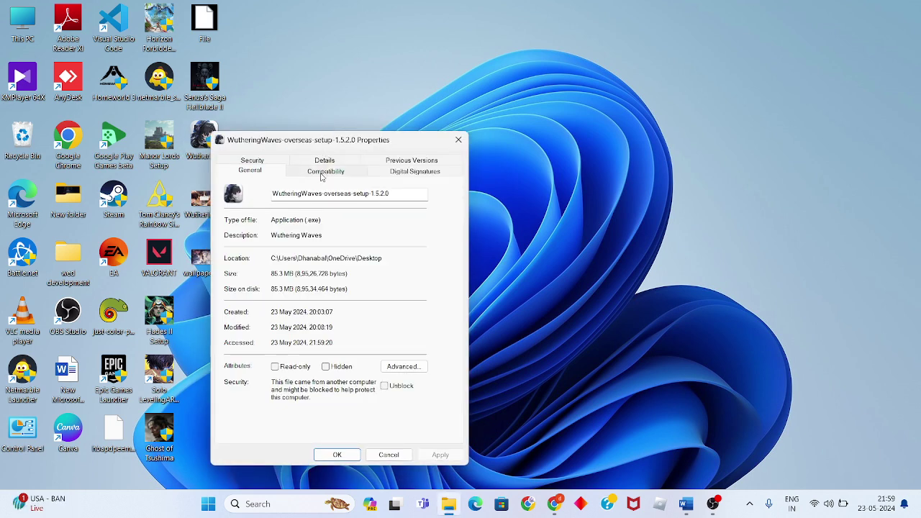
left_click(323, 173)
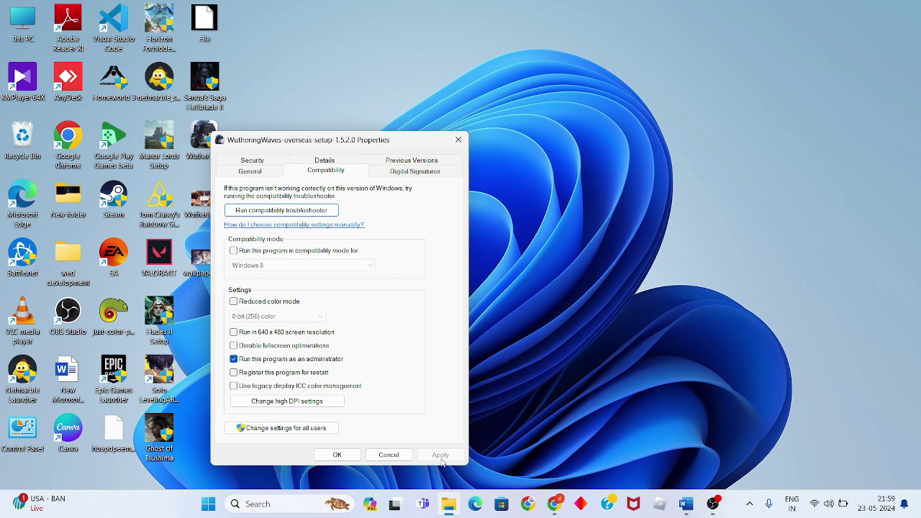
left_click(345, 456)
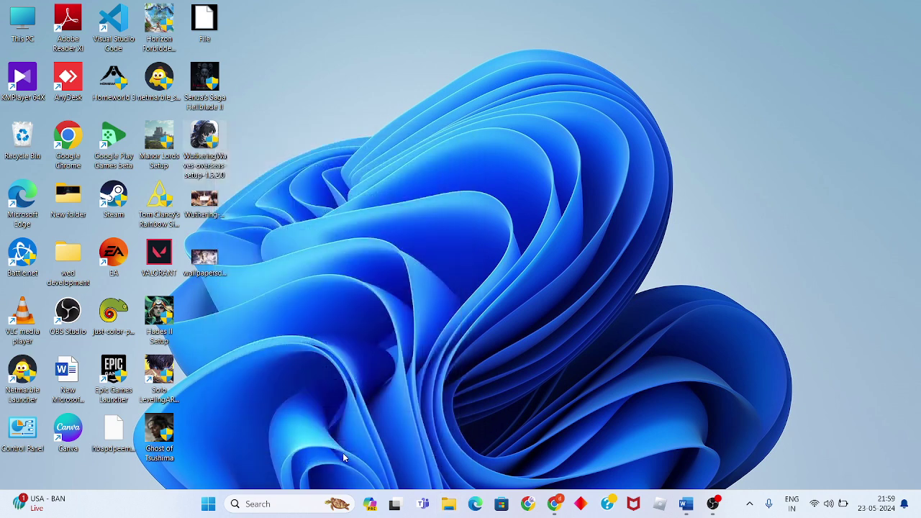
Bring back the Word notes, scroll to fix 2, and minimize them again
left_click(686, 503)
scroll(510, 342, "down", 3)
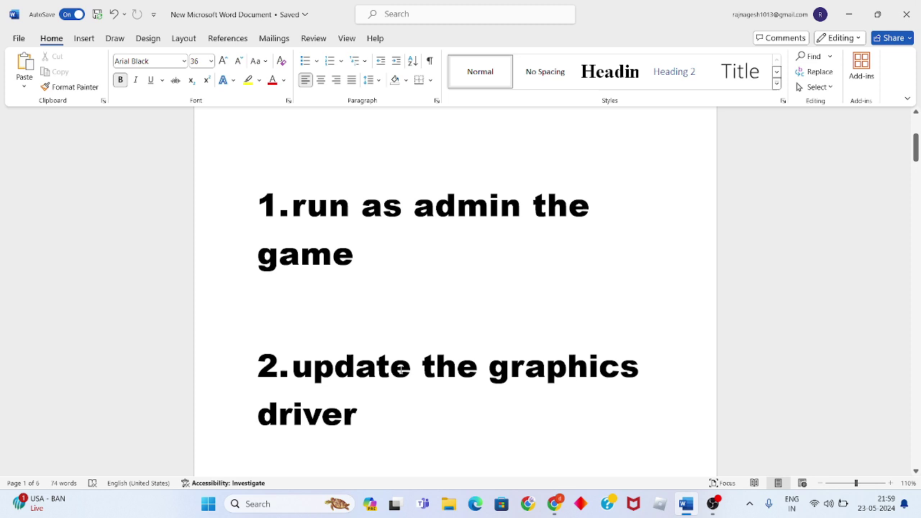
left_click(849, 14)
Open Device Manager through Windows search and expand Display adapters
left_click(293, 503)
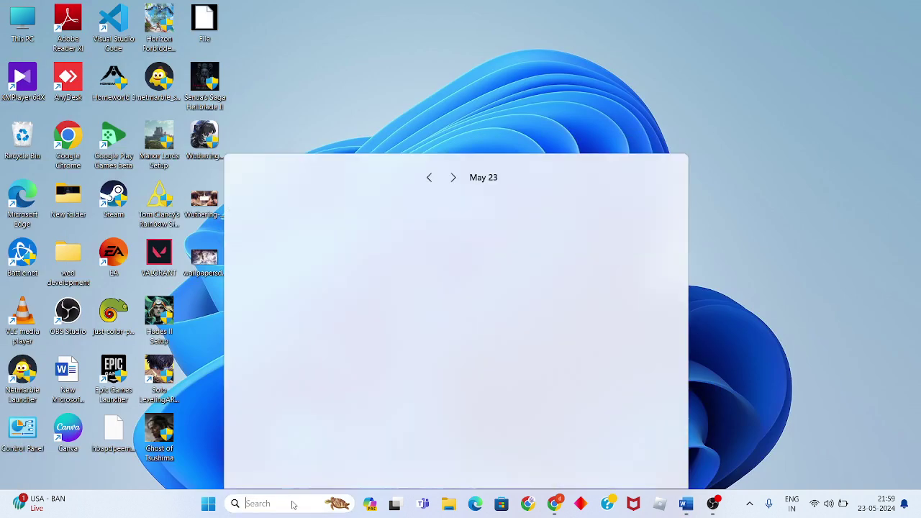
type("devi")
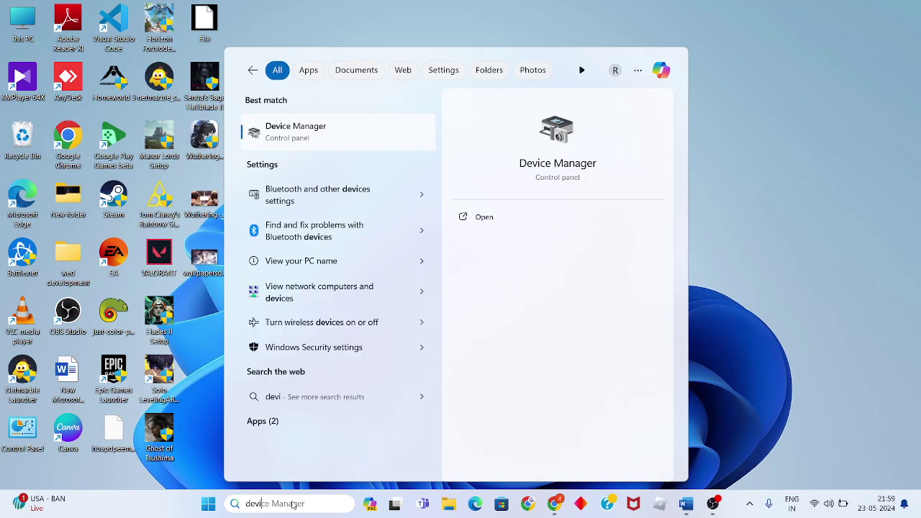
key("Return")
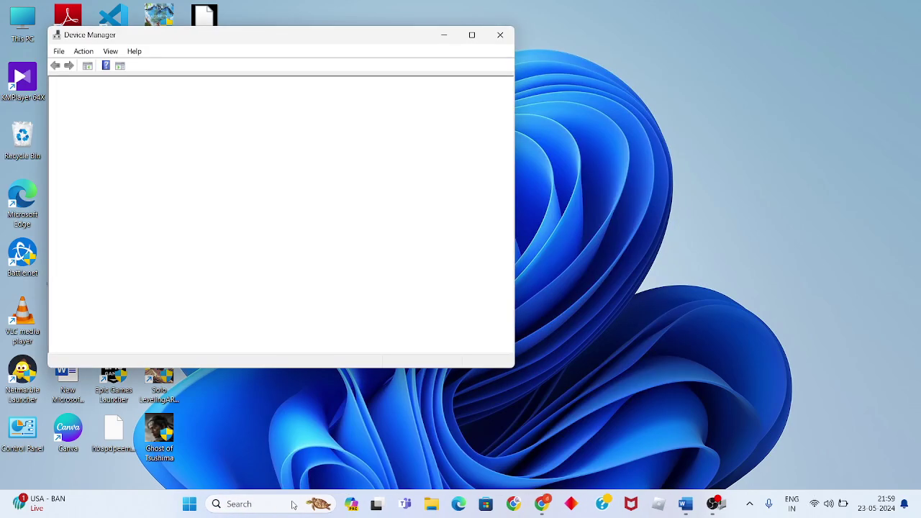
double_click(138, 170)
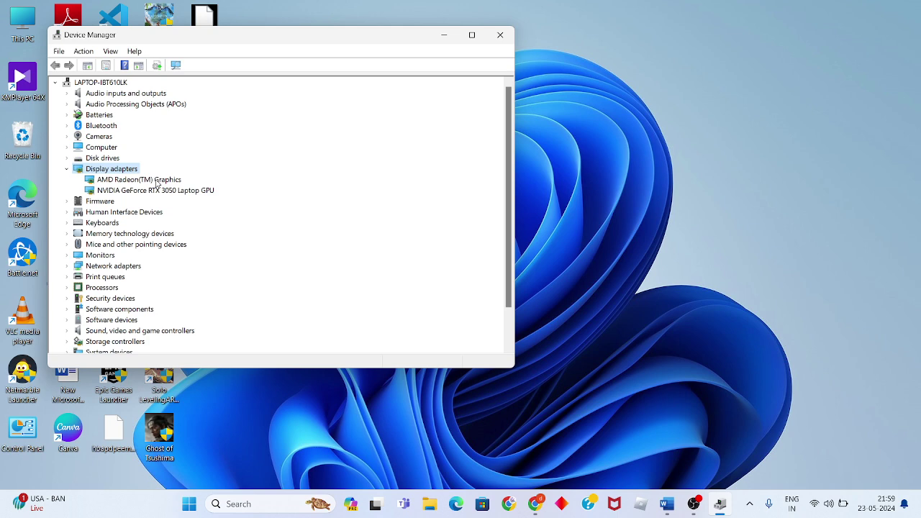
Search automatically for a newer NVIDIA GeForce RTX 3050 Laptop GPU driver, then check Windows Update
right_click(157, 183)
right_click(148, 191)
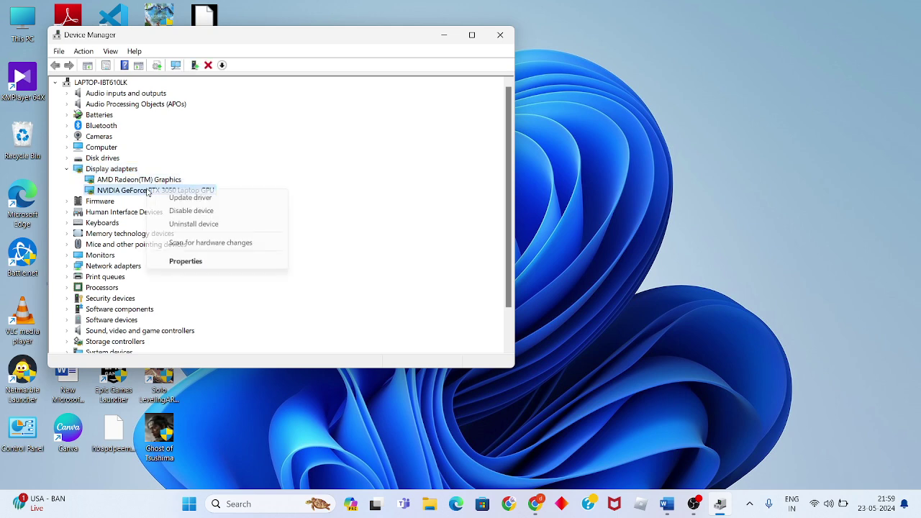
left_click(182, 199)
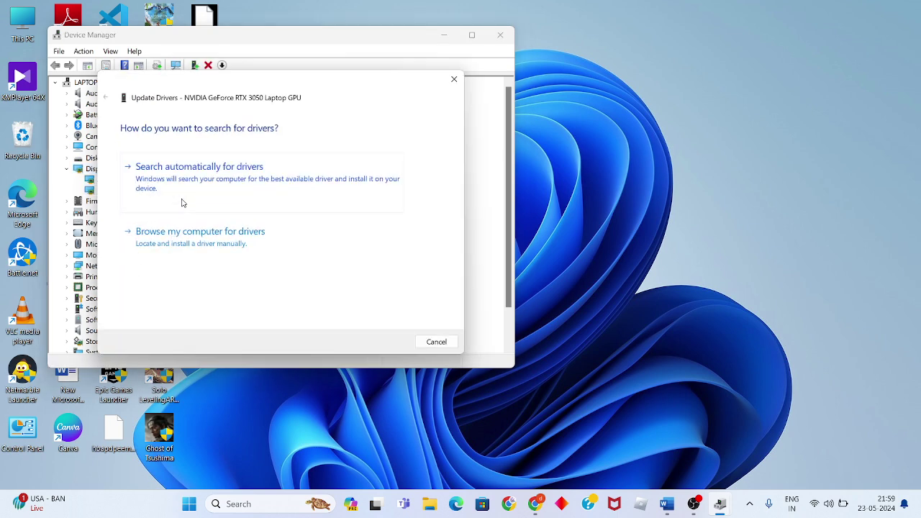
left_click(239, 165)
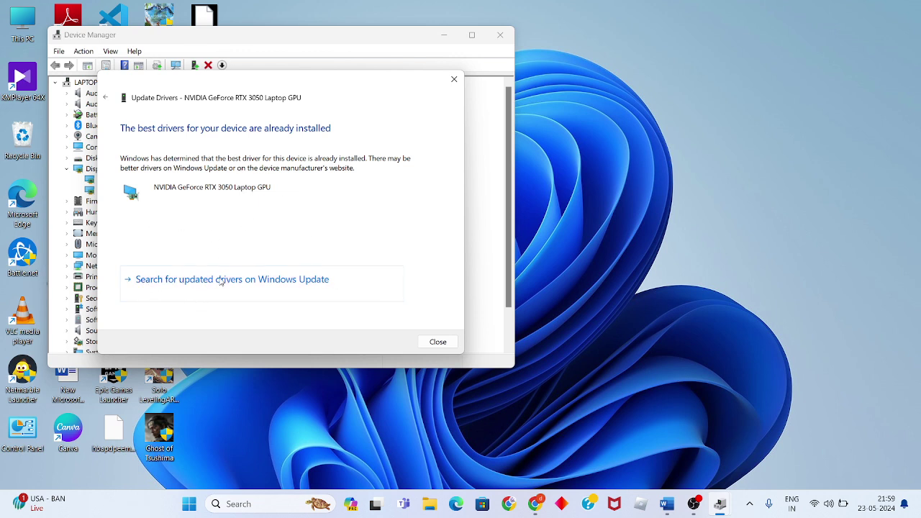
left_click(288, 288)
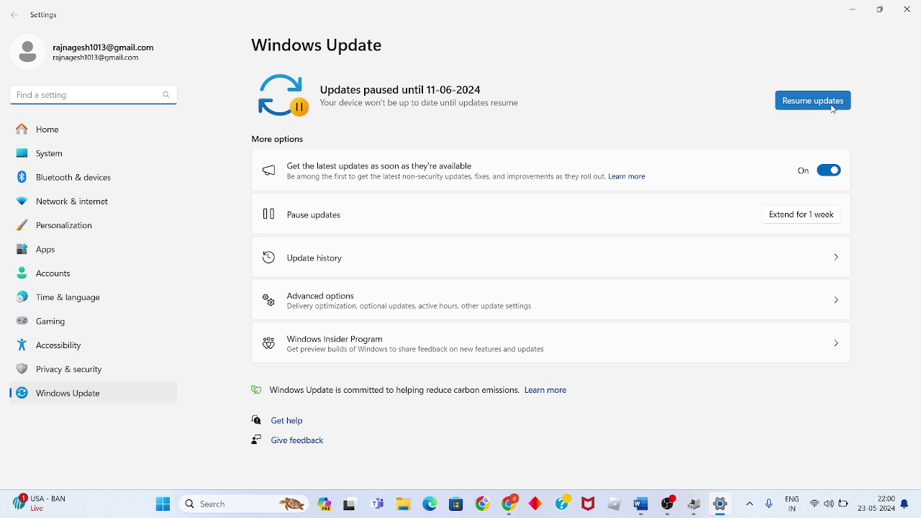
Check Driver Updates in the update history for NVIDIA Display 31.0.15.4680, then close Settings
left_click(494, 262)
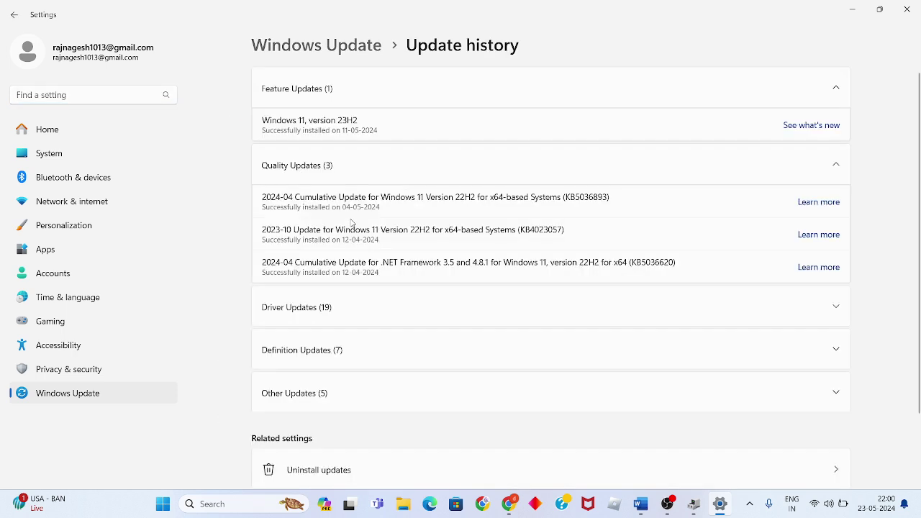
left_click(305, 311)
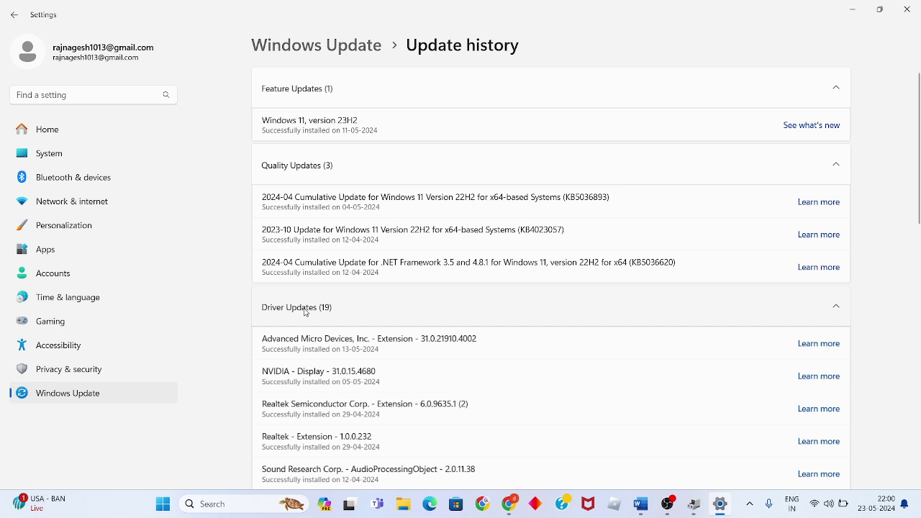
scroll(305, 311, "down", 2)
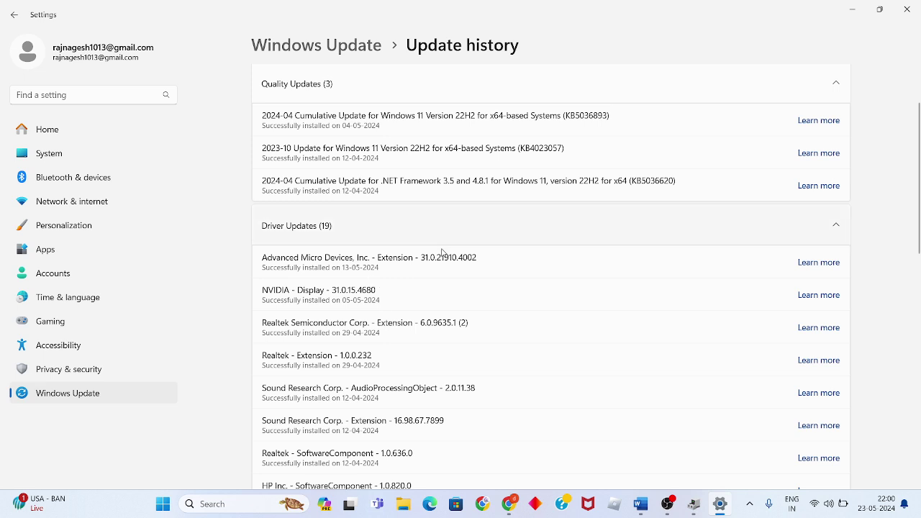
left_click(347, 46)
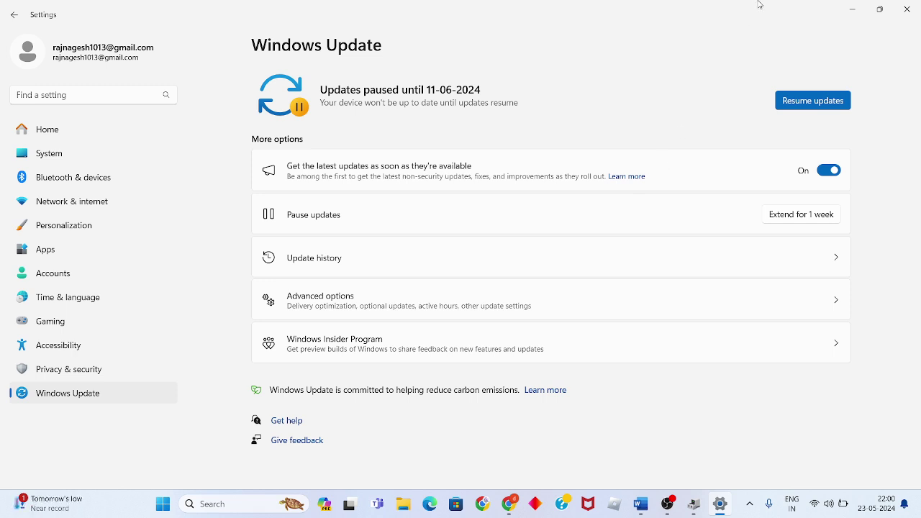
left_click(907, 9)
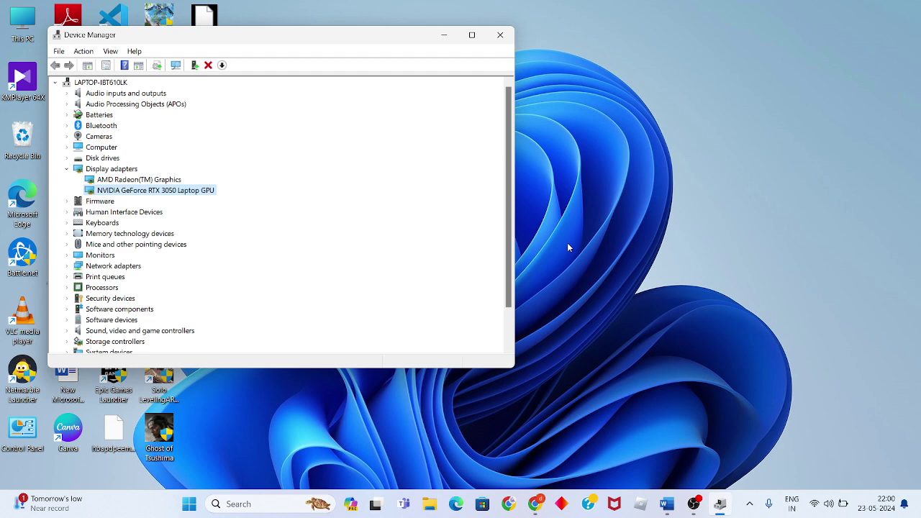
Close Device Manager and scroll the Word notes past fixes 2 and 3 to fix 4, installing Visual C++
left_click(501, 34)
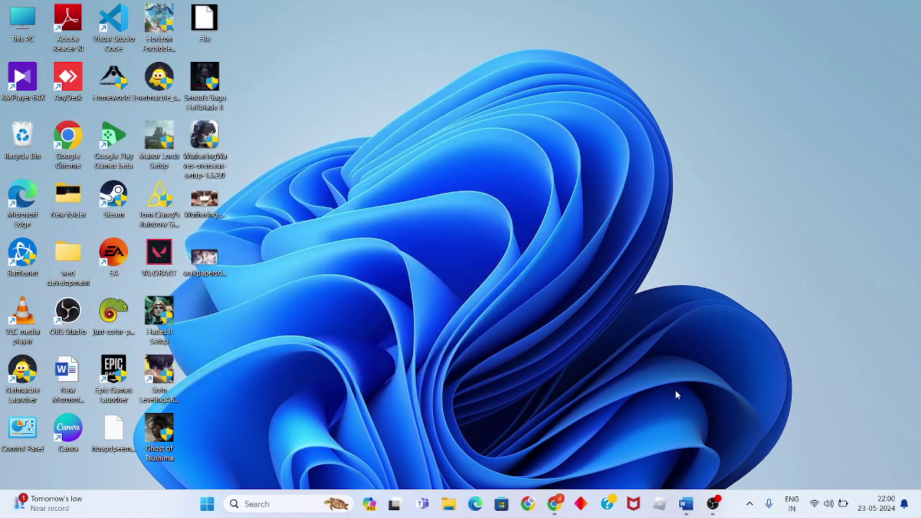
left_click(685, 504)
scroll(432, 345, "down", 3)
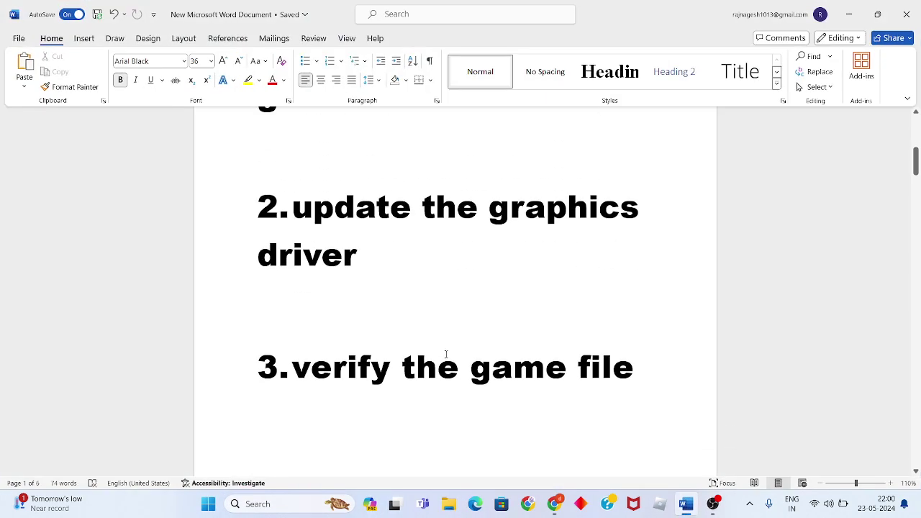
scroll(428, 418, "down", 5)
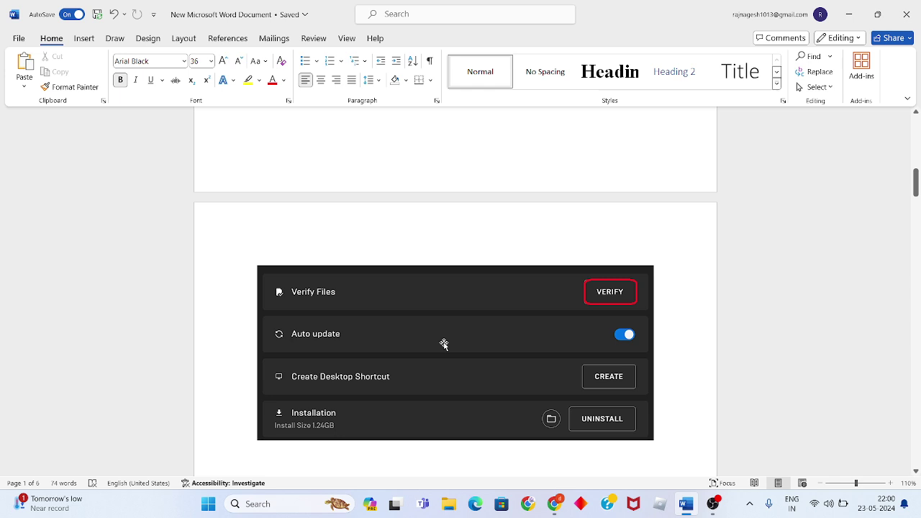
scroll(445, 344, "down", 5)
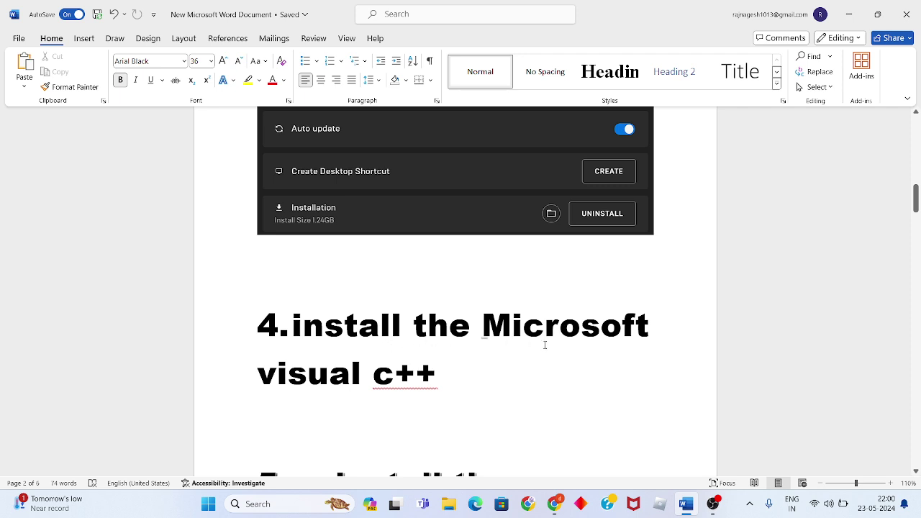
Minimize Word and open Control Panel through Windows search
left_click(850, 14)
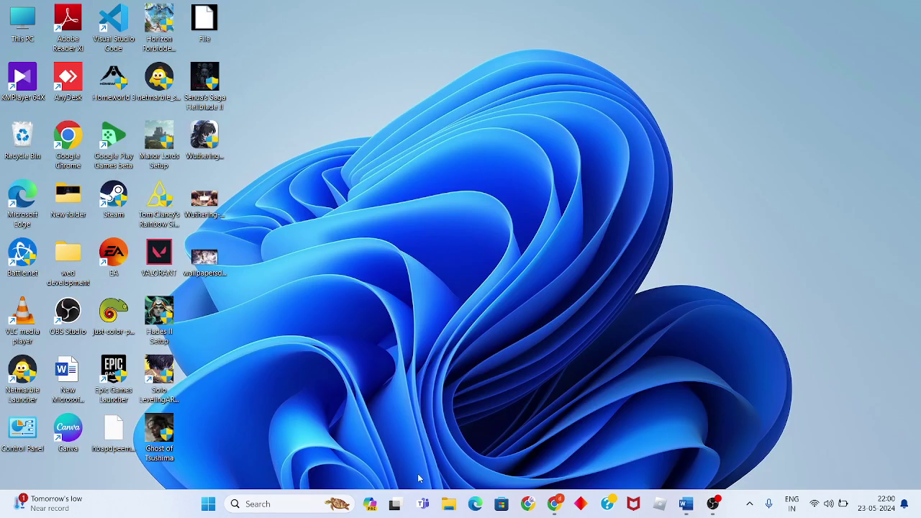
left_click(293, 512)
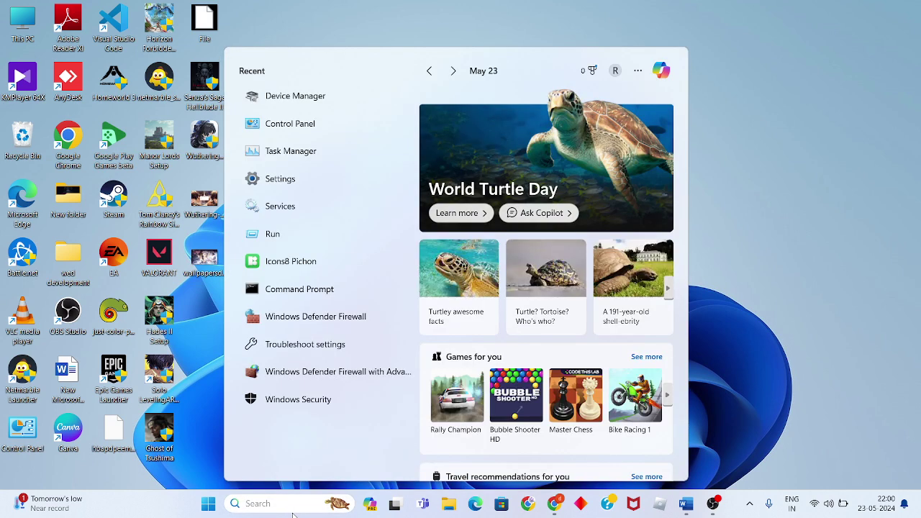
type("co")
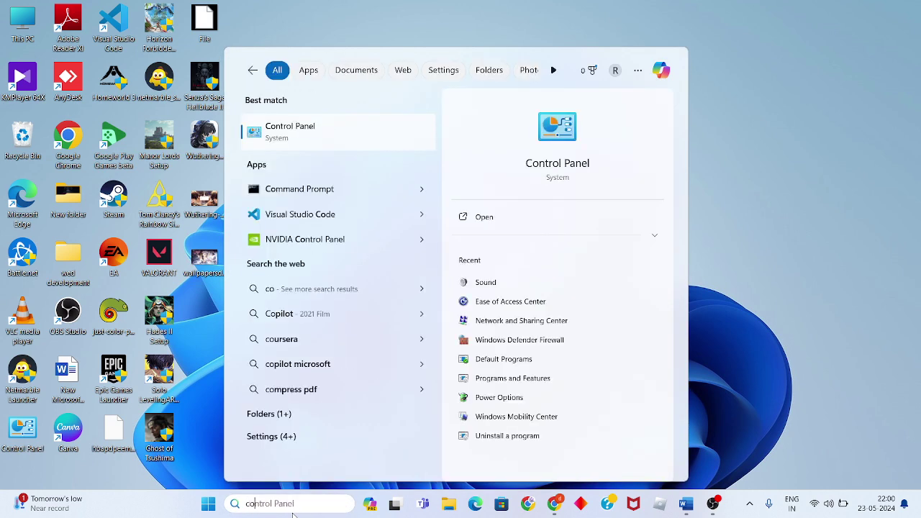
key("Return")
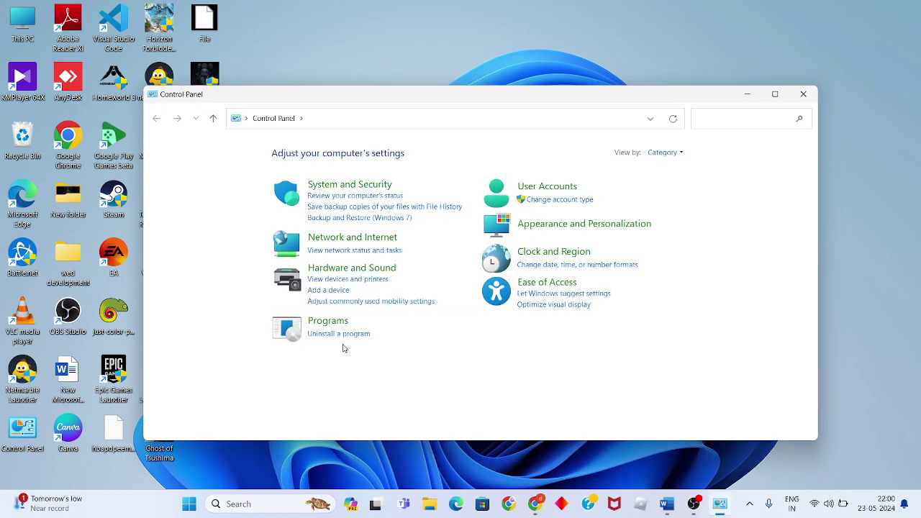
Check the installed Visual C++ 2015-2019 Redistributable (x64) entry under Uninstall a program, then close the window
left_click(672, 154)
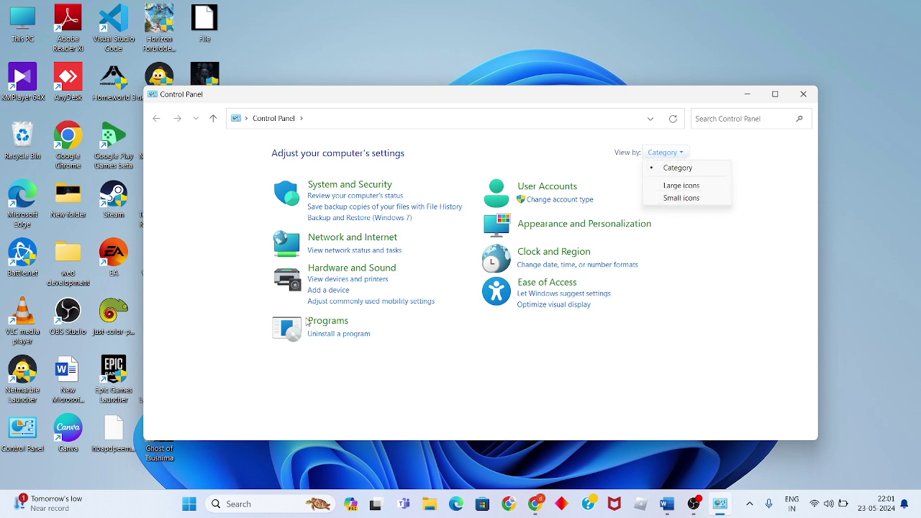
left_click(357, 336)
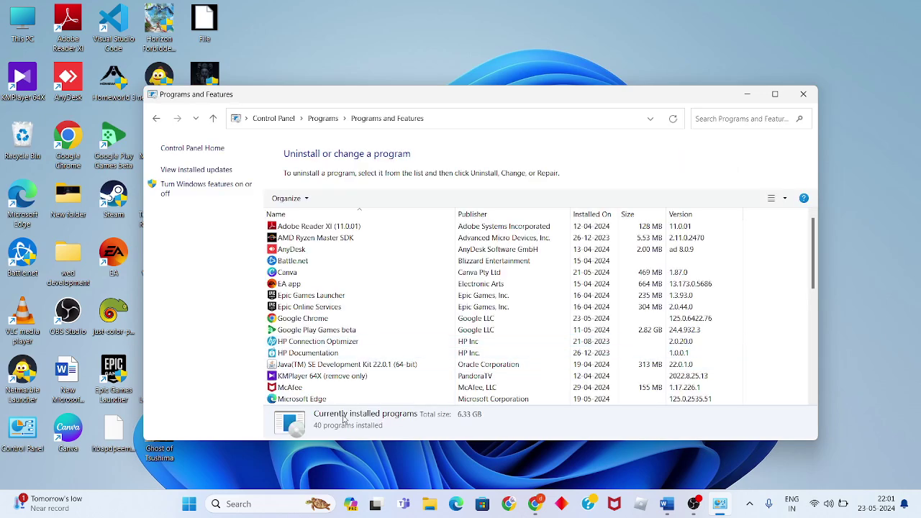
scroll(377, 343, "down", 6)
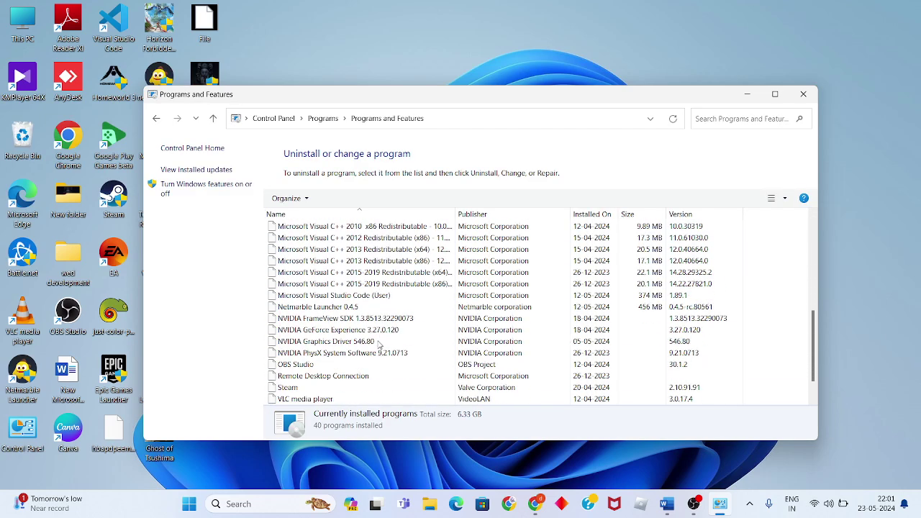
left_click(393, 277)
right_click(393, 277)
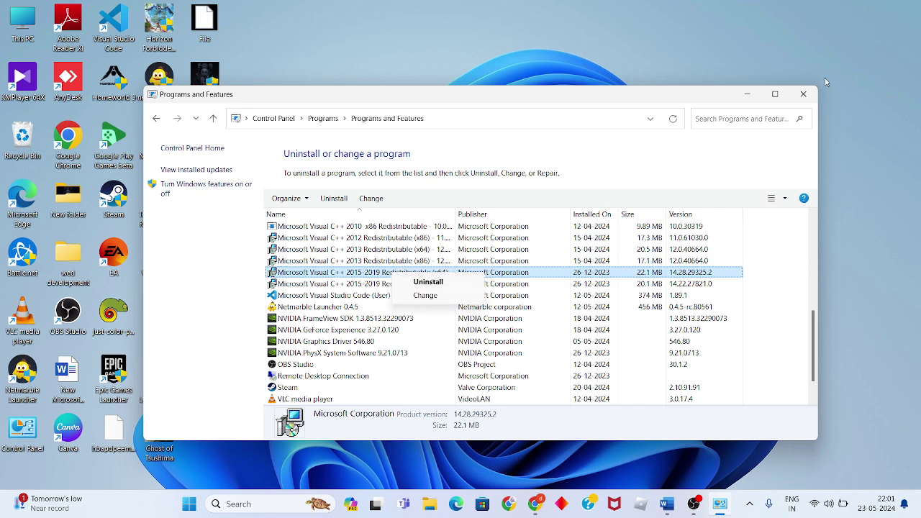
left_click(803, 95)
left_click(804, 94)
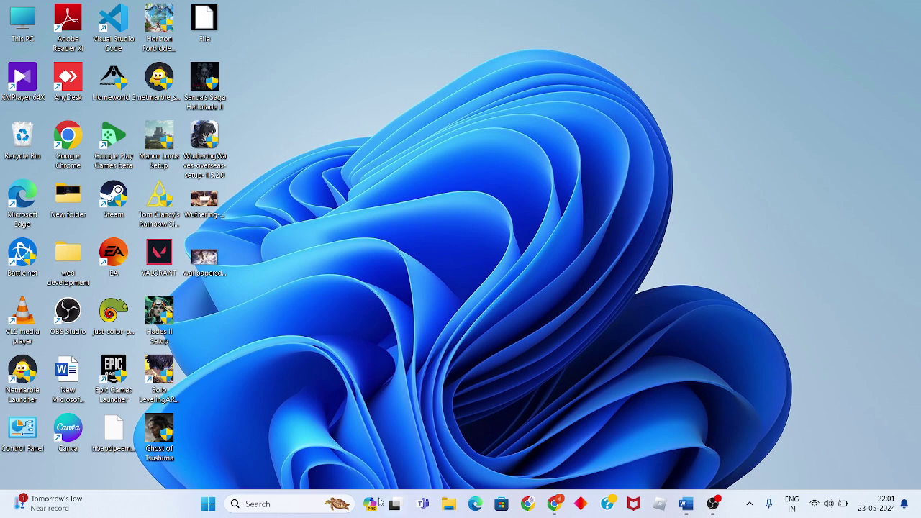
In Chrome, search Google for 'microsoft visual c++ download'
left_click(522, 507)
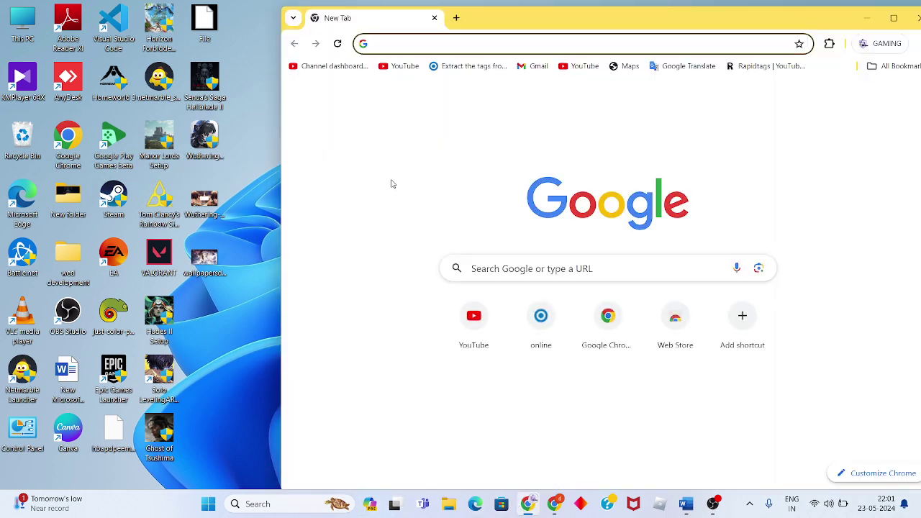
type("mini")
key("BackSpace")
key("BackSpace")
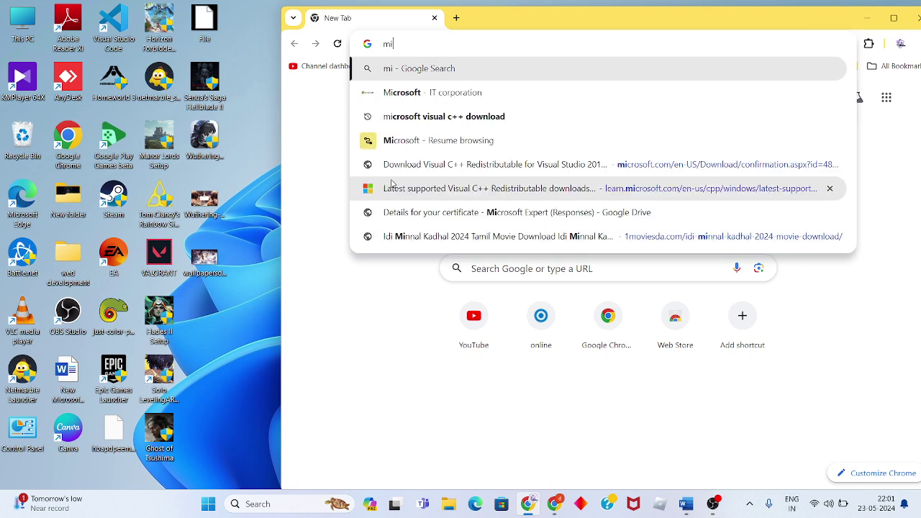
type("c")
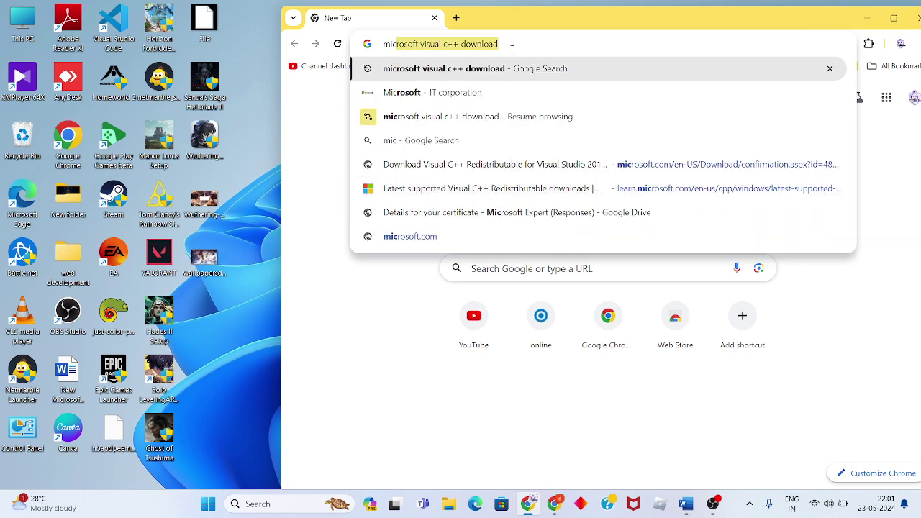
key("Right")
key("Return")
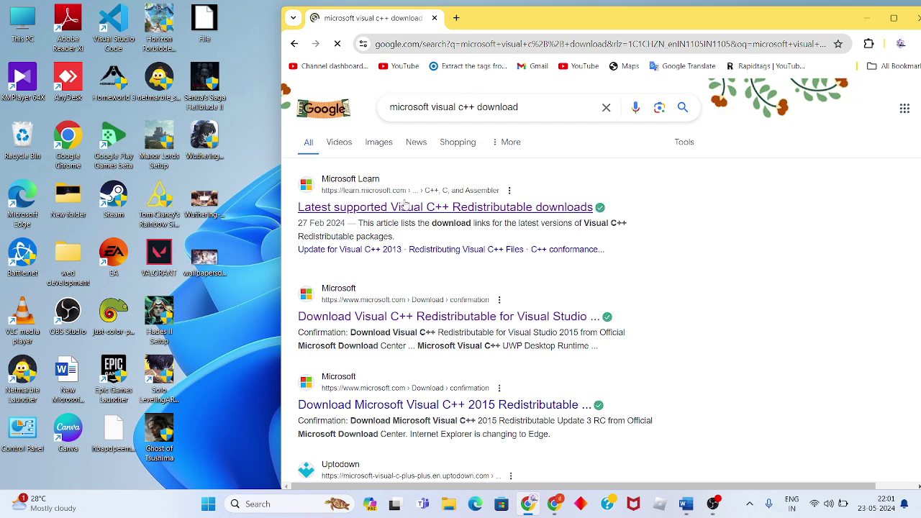
Review the Microsoft Learn download table for Visual C++ Redistributable 14.38.33135.0, then minimize Chrome
left_click(406, 206)
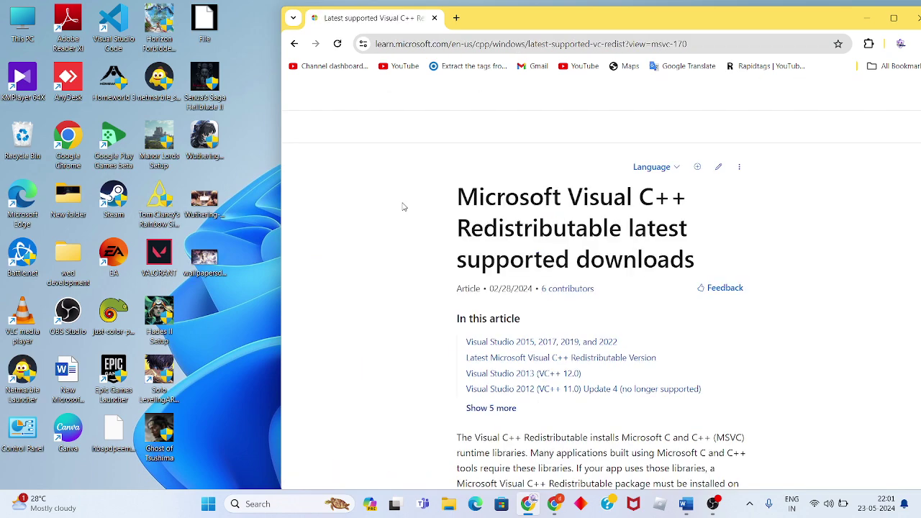
scroll(569, 283, "down", 4)
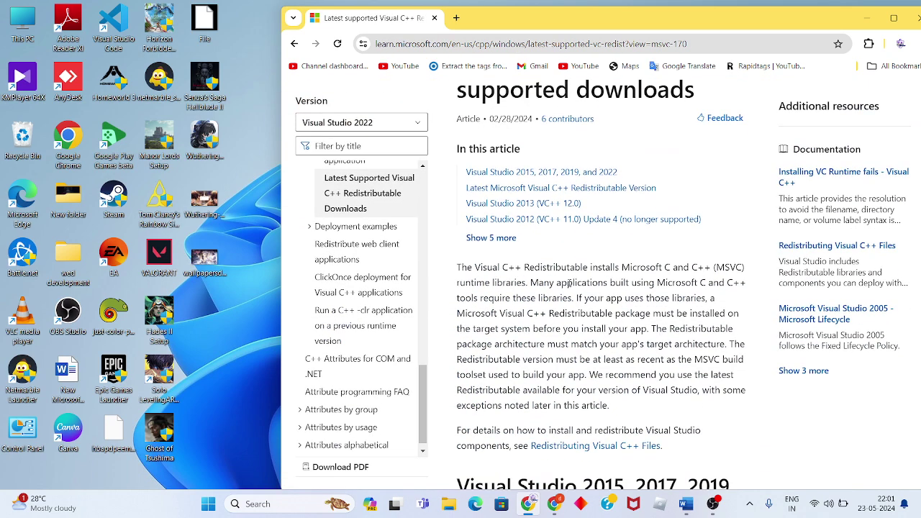
scroll(568, 283, "down", 10)
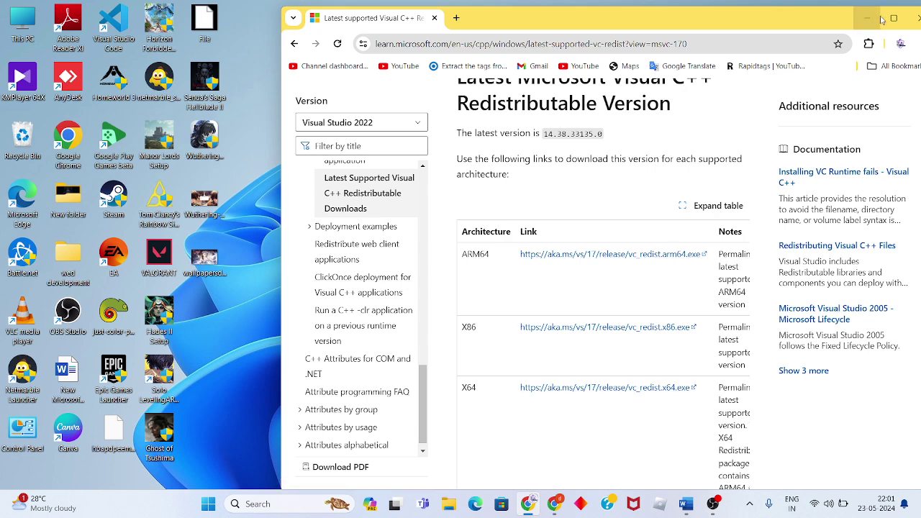
left_click(915, 17)
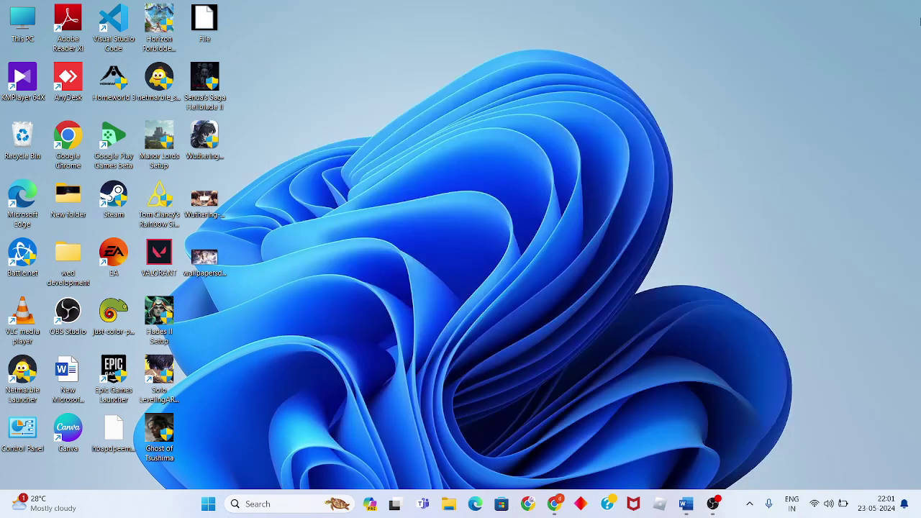
left_click(689, 507)
scroll(382, 389, "down", 4)
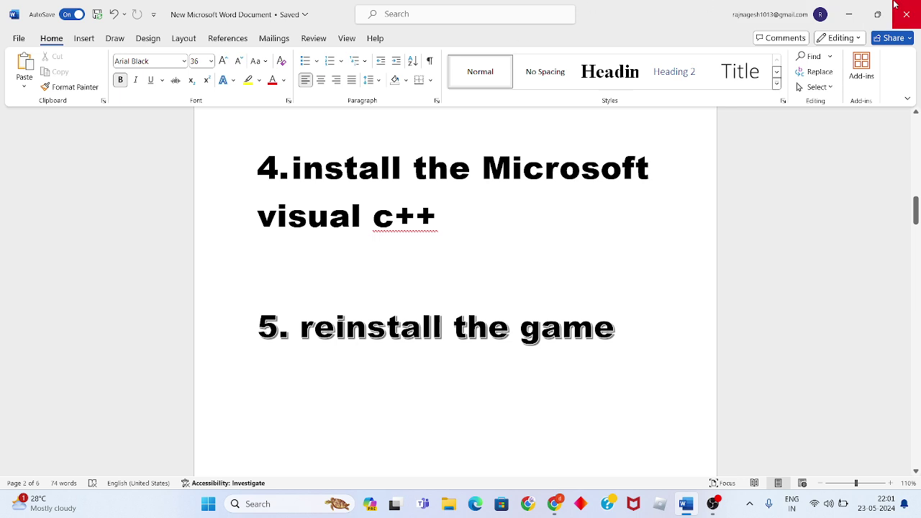
left_click(849, 6)
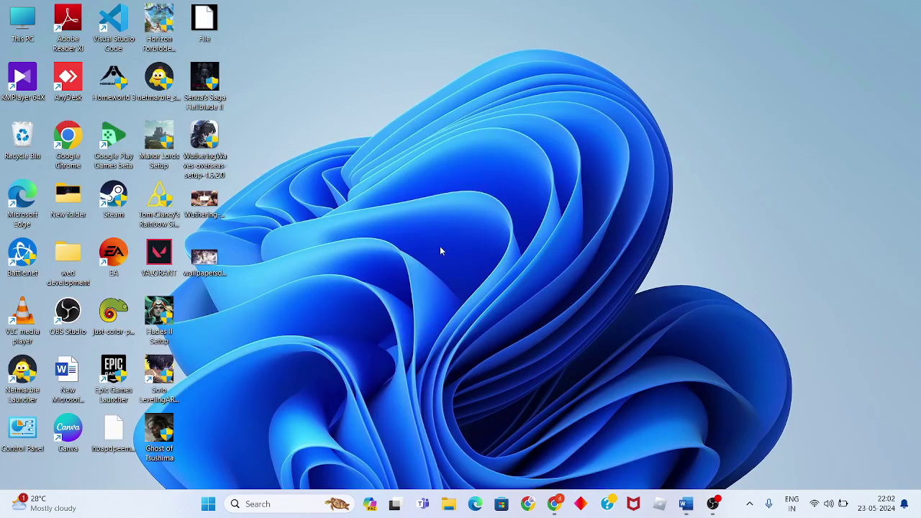